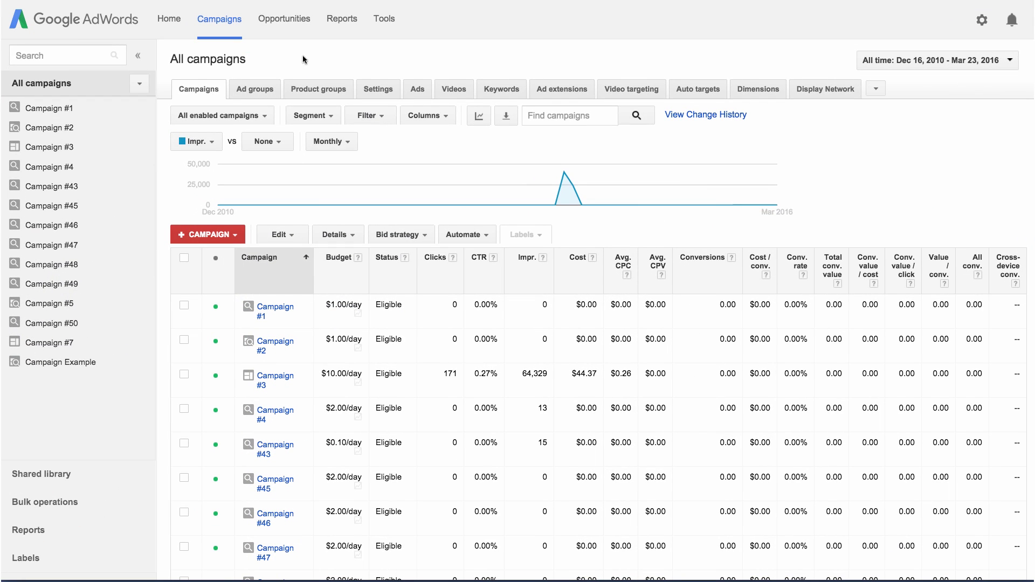
Create a new Website conversion action named 'Training session booking'.
{"action": "left_click", "coordinate": [385, 23]}
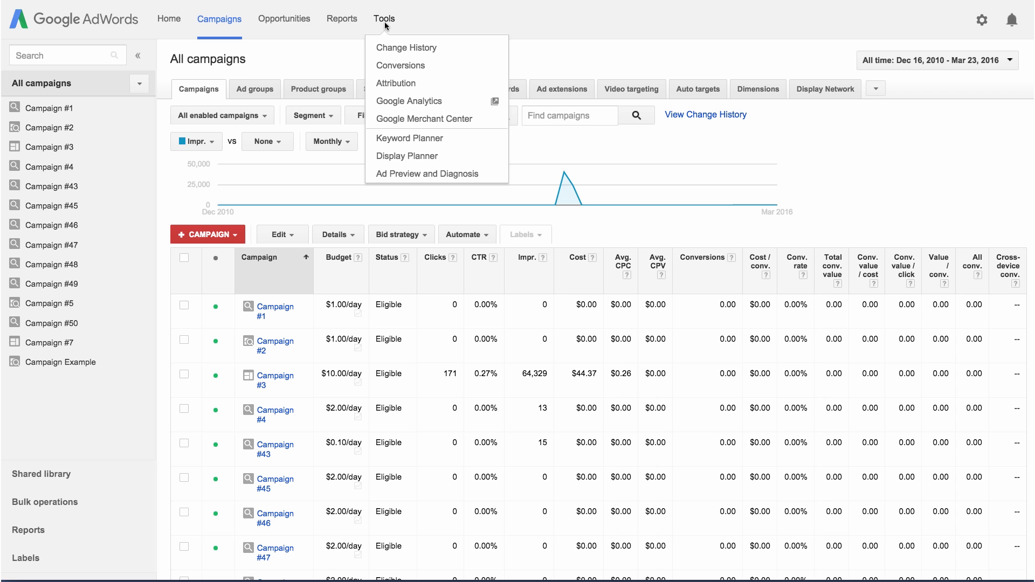
{"action": "left_click", "coordinate": [399, 65]}
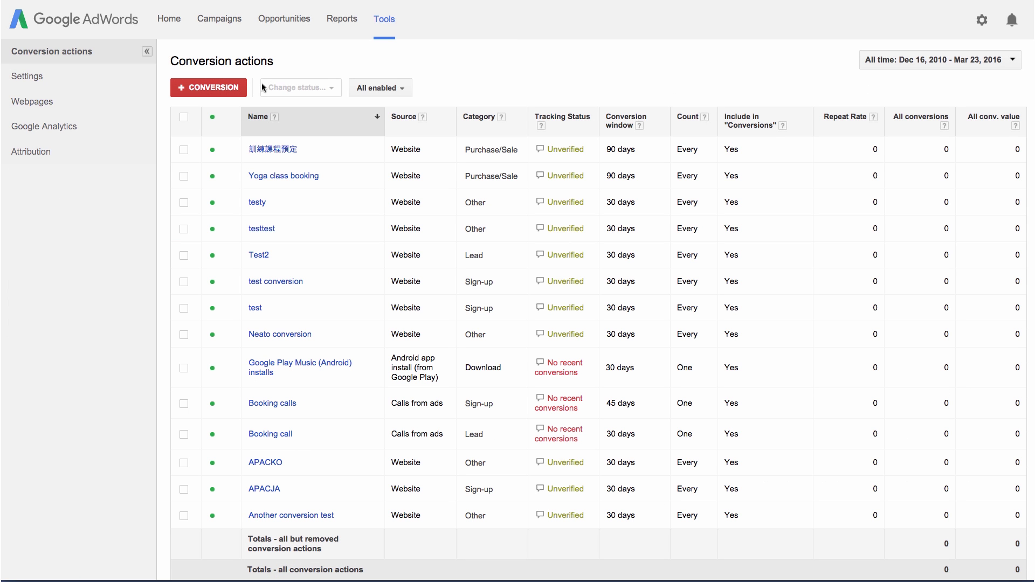
{"action": "left_click", "coordinate": [236, 91]}
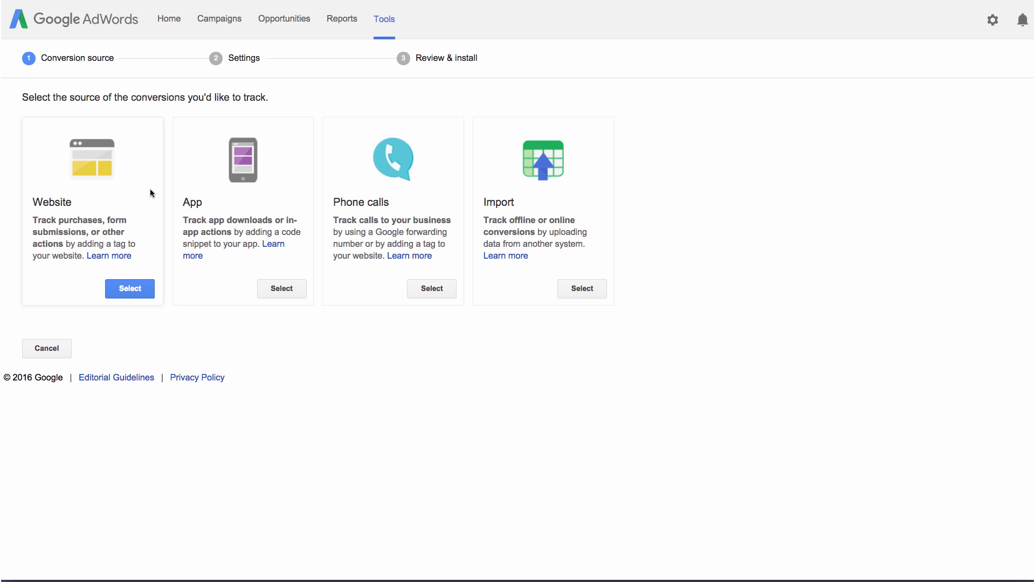
{"action": "left_click", "coordinate": [129, 288]}
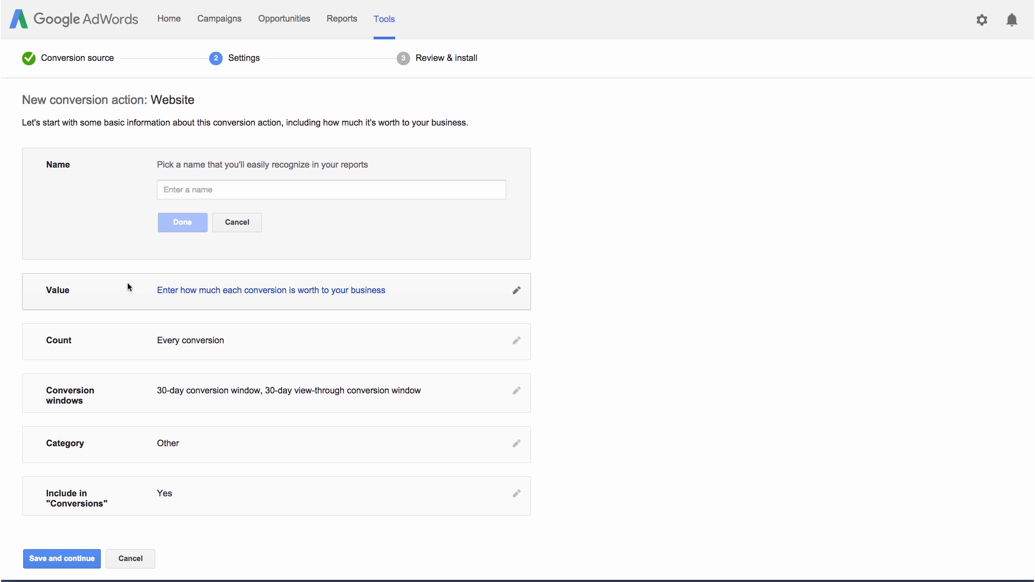
{"action": "left_click", "coordinate": [173, 194]}
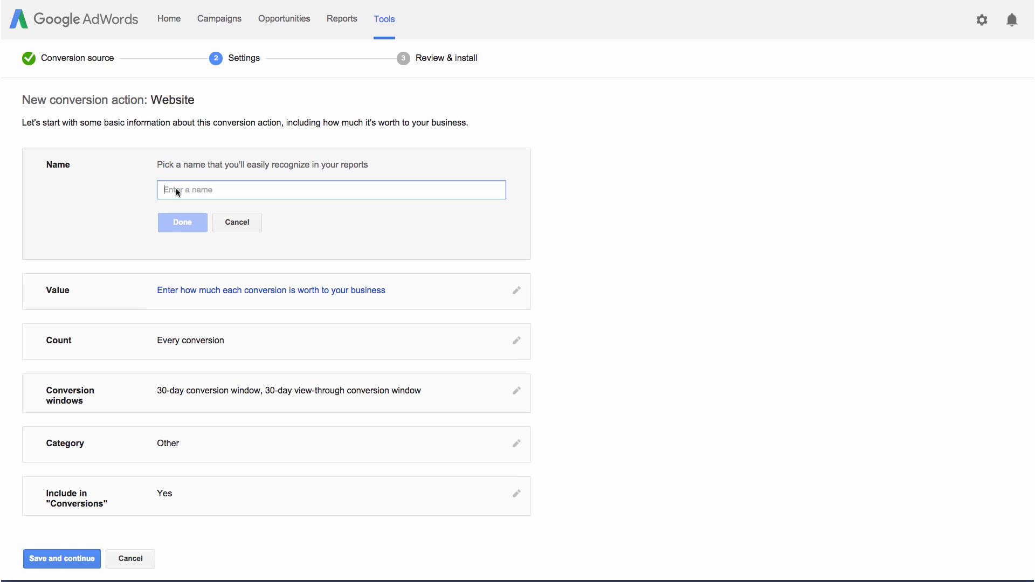
{"action": "type", "text": "Training "}
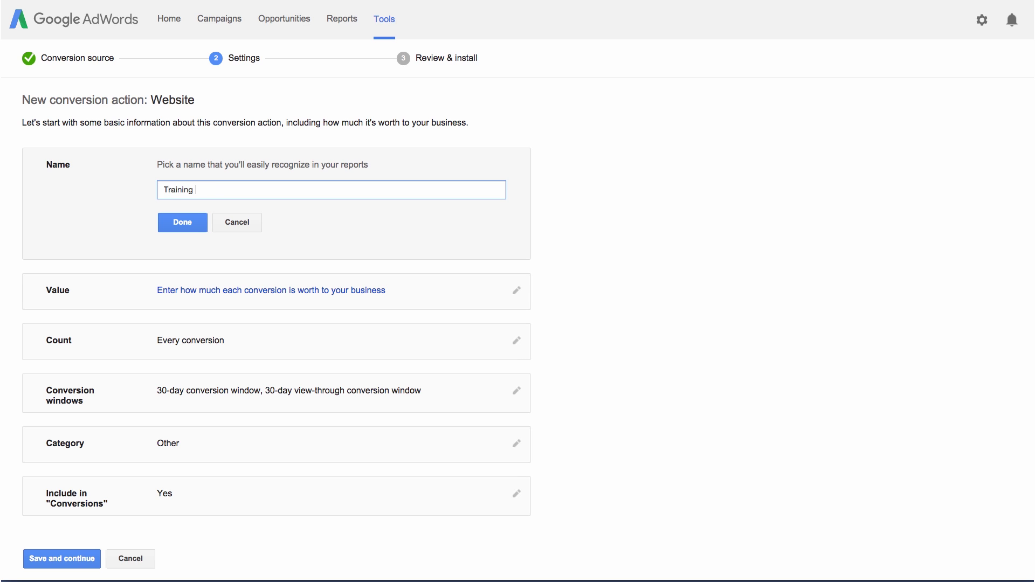
{"action": "type", "text": "session booking"}
{"action": "left_click", "coordinate": [180, 224]}
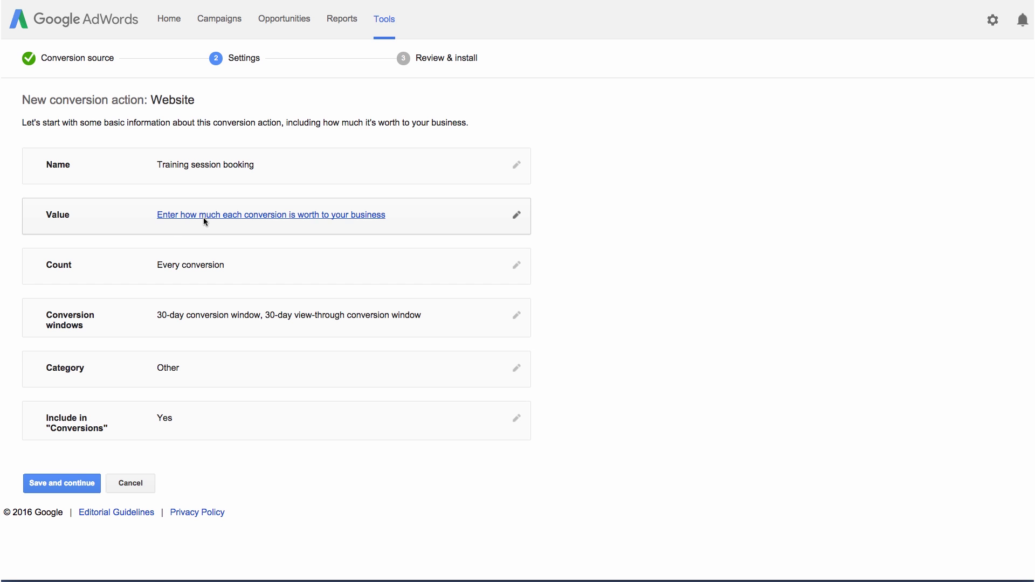
{"action": "left_click", "coordinate": [200, 217]}
Give every conversion the same fixed value of $50.00.
{"action": "left_click", "coordinate": [161, 235]}
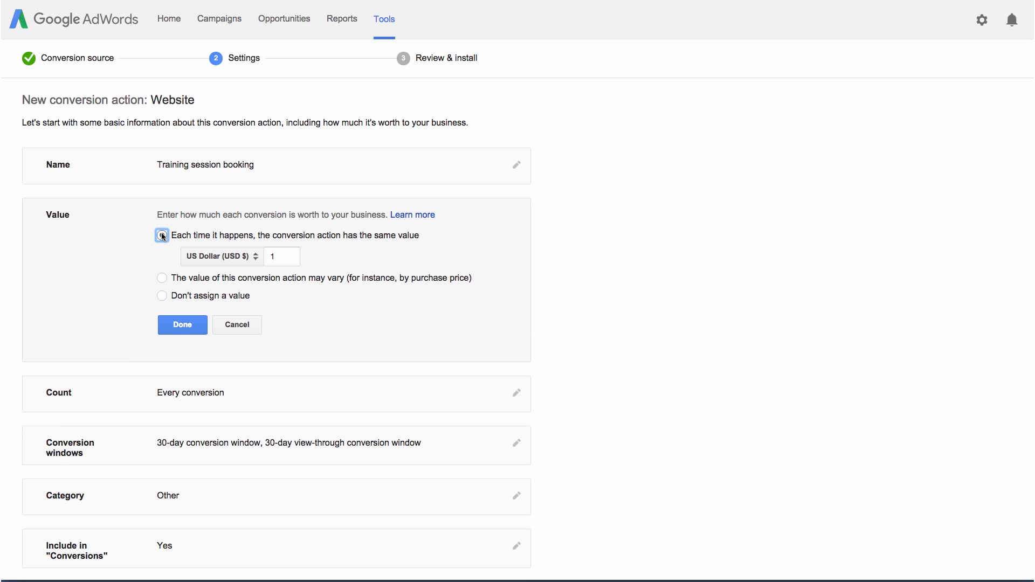
{"action": "left_click", "coordinate": [157, 276]}
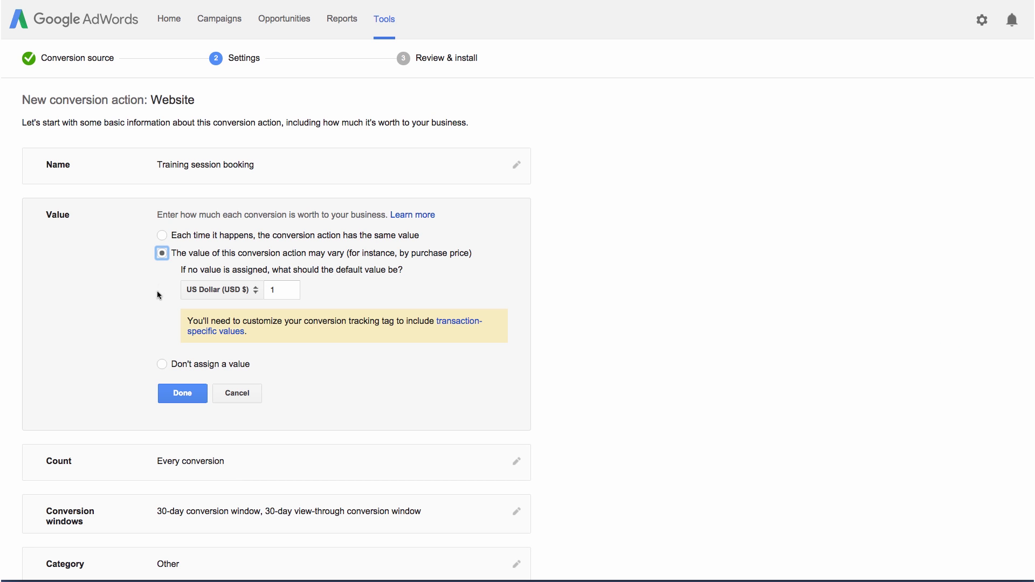
{"action": "left_click", "coordinate": [162, 364]}
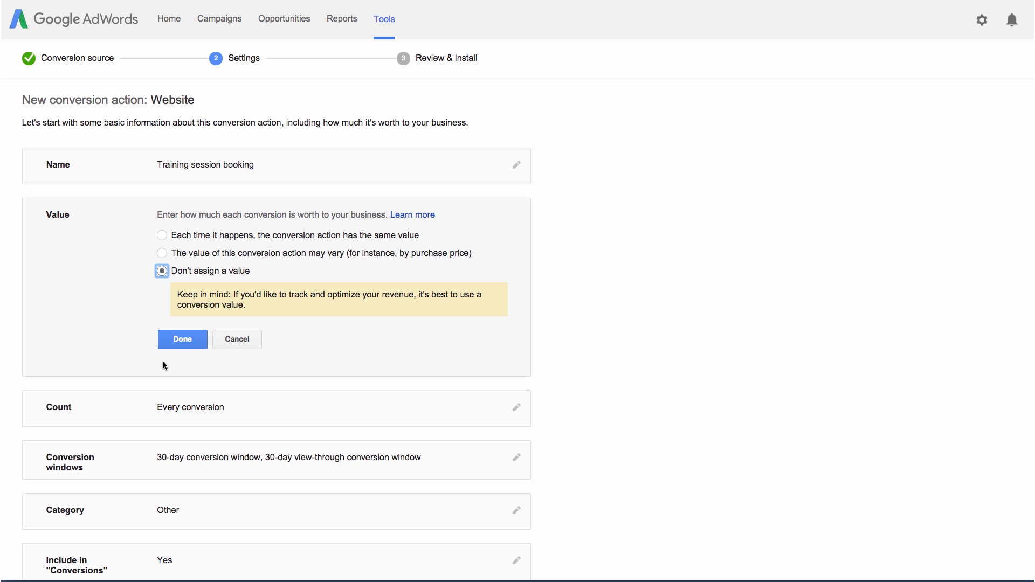
{"action": "left_click", "coordinate": [161, 236]}
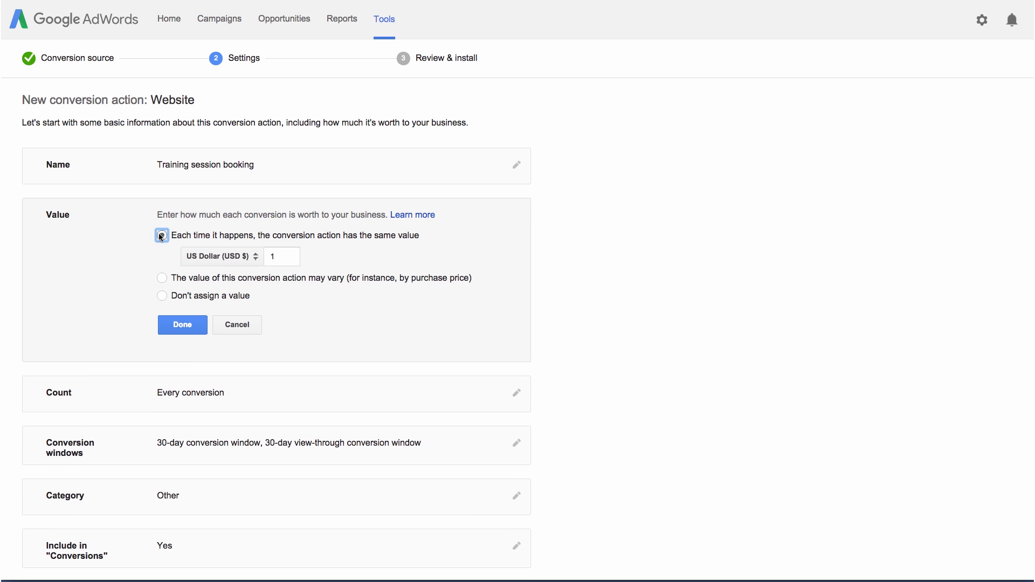
{"action": "double_click", "coordinate": [276, 255]}
{"action": "type", "text": "50"}
{"action": "left_click", "coordinate": [183, 325]}
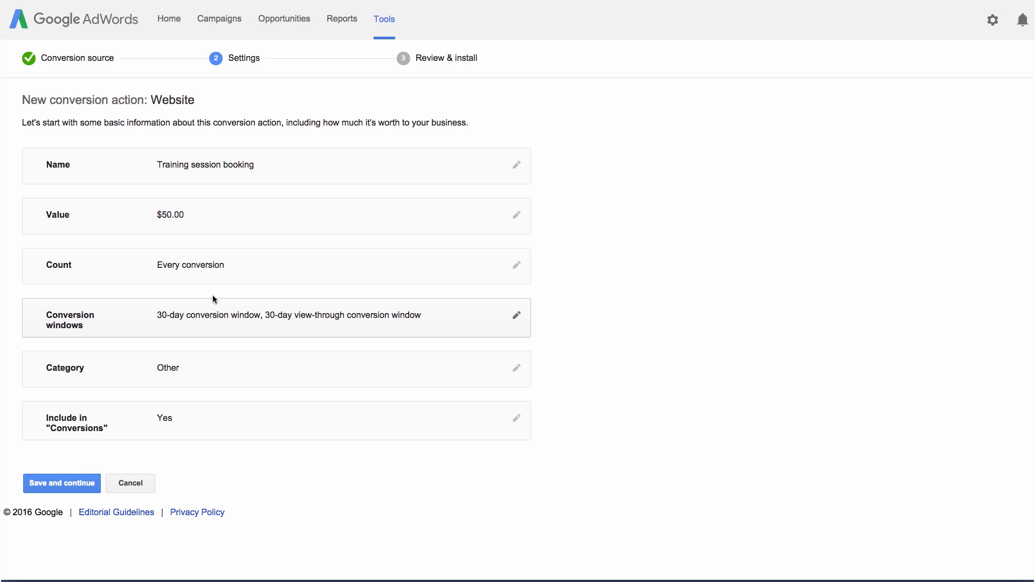
{"action": "left_click", "coordinate": [225, 273]}
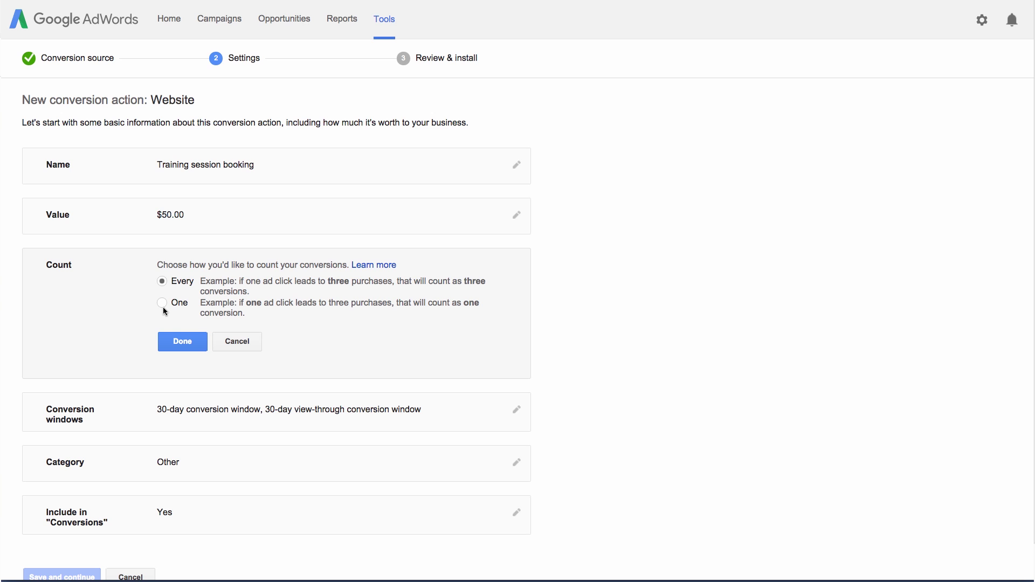
Count every conversion and keep 90-day click and 30-day view-through conversion windows.
{"action": "left_click", "coordinate": [173, 341]}
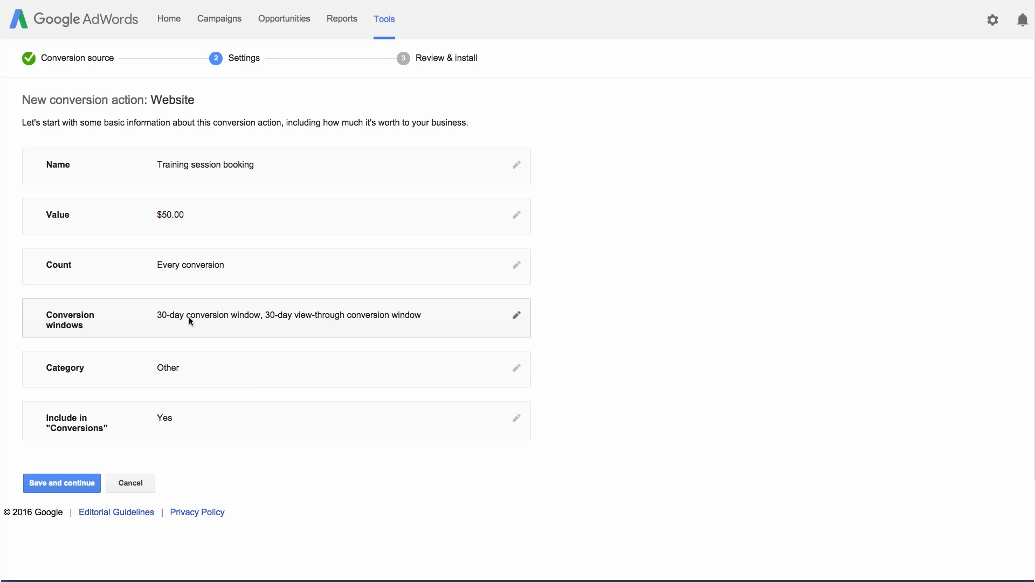
{"action": "left_click", "coordinate": [189, 321]}
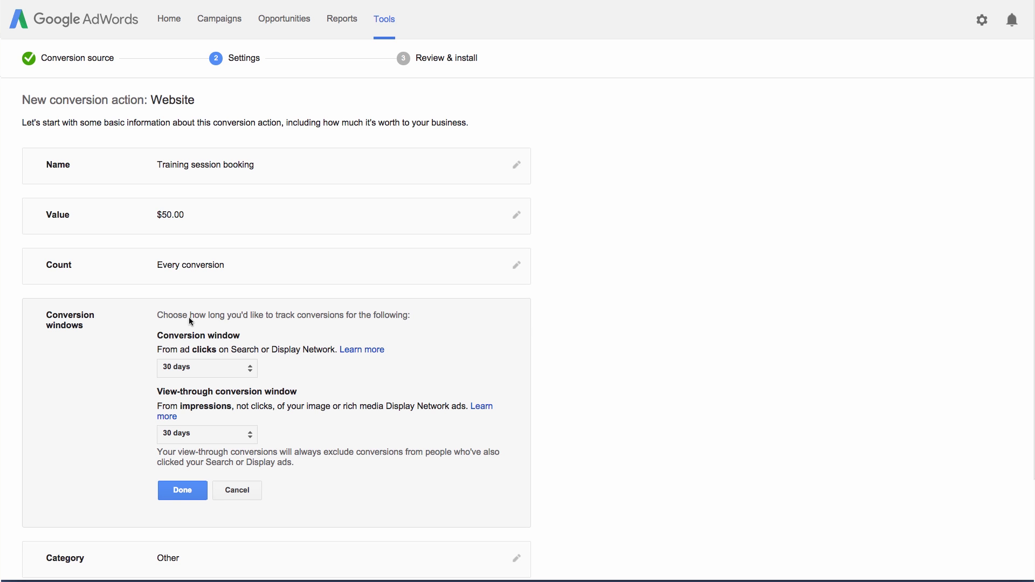
{"action": "left_click", "coordinate": [244, 363]}
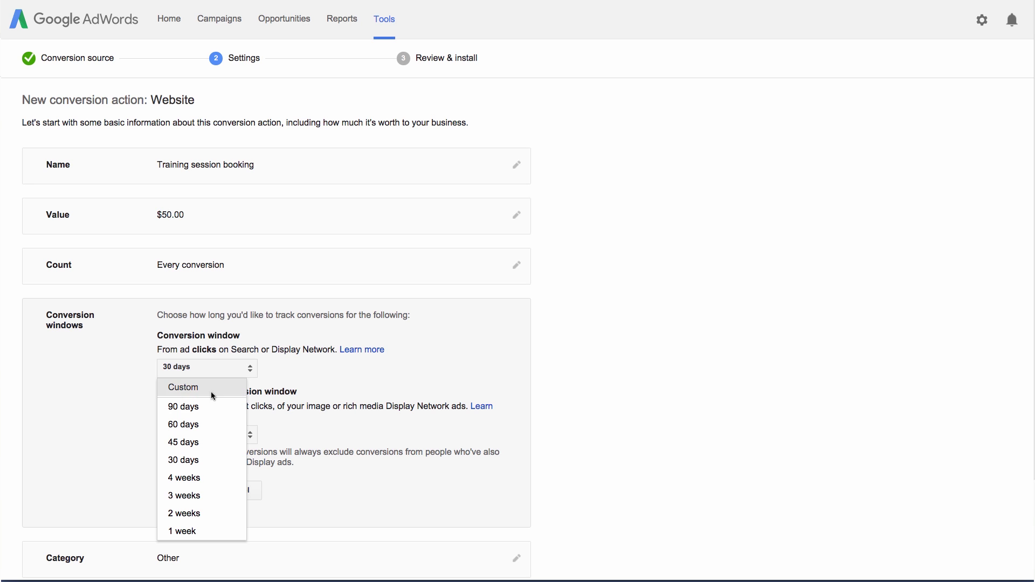
{"action": "left_click", "coordinate": [207, 406]}
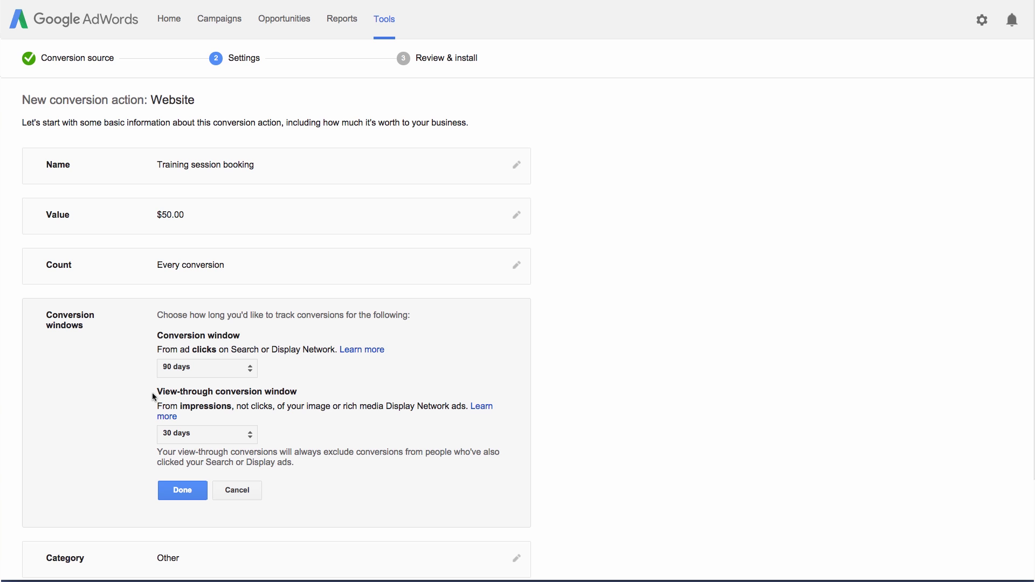
{"action": "left_click", "coordinate": [167, 483]}
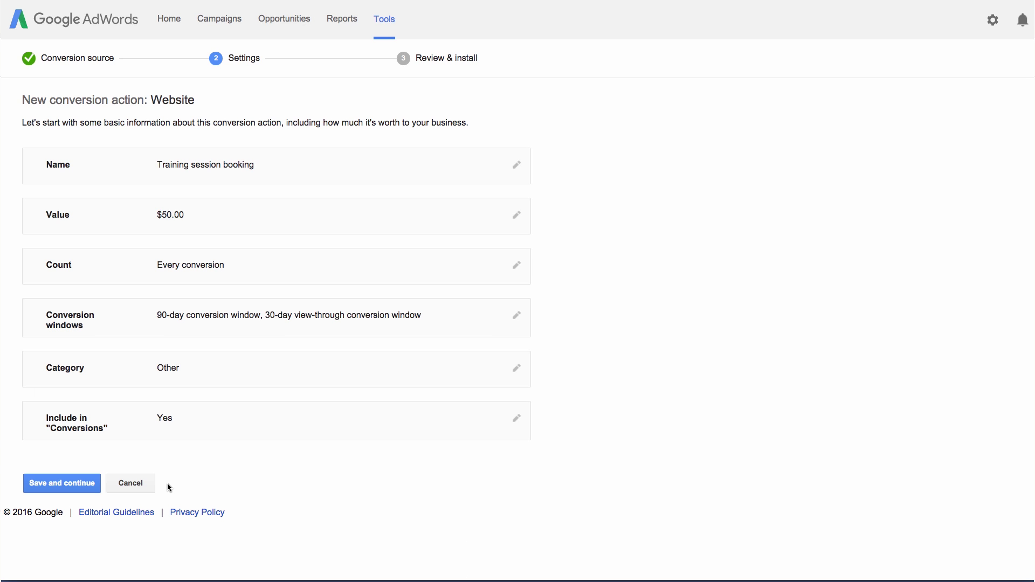
Set the conversion category to Purchase/Sale.
{"action": "left_click", "coordinate": [251, 374]}
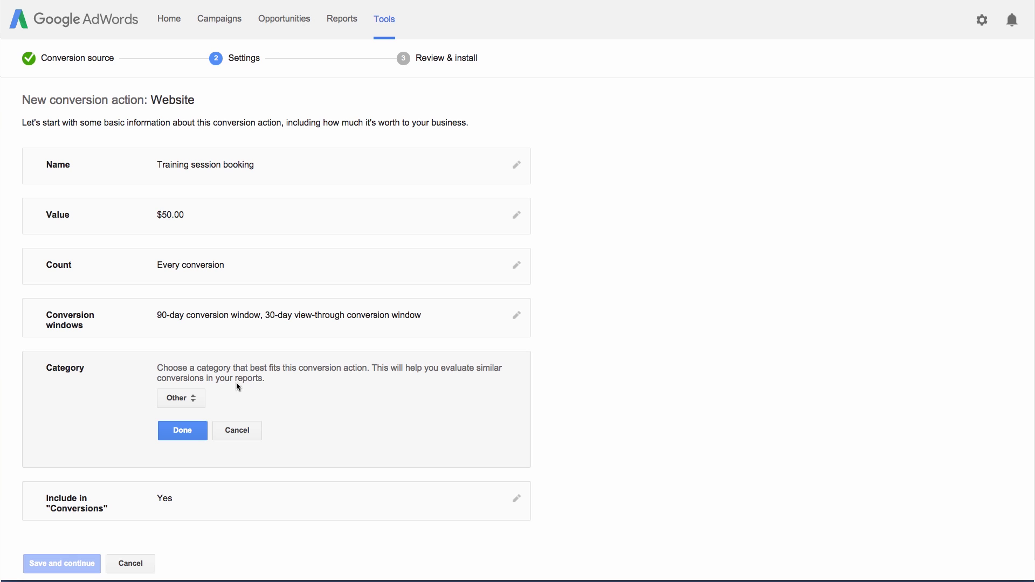
{"action": "left_click", "coordinate": [199, 398]}
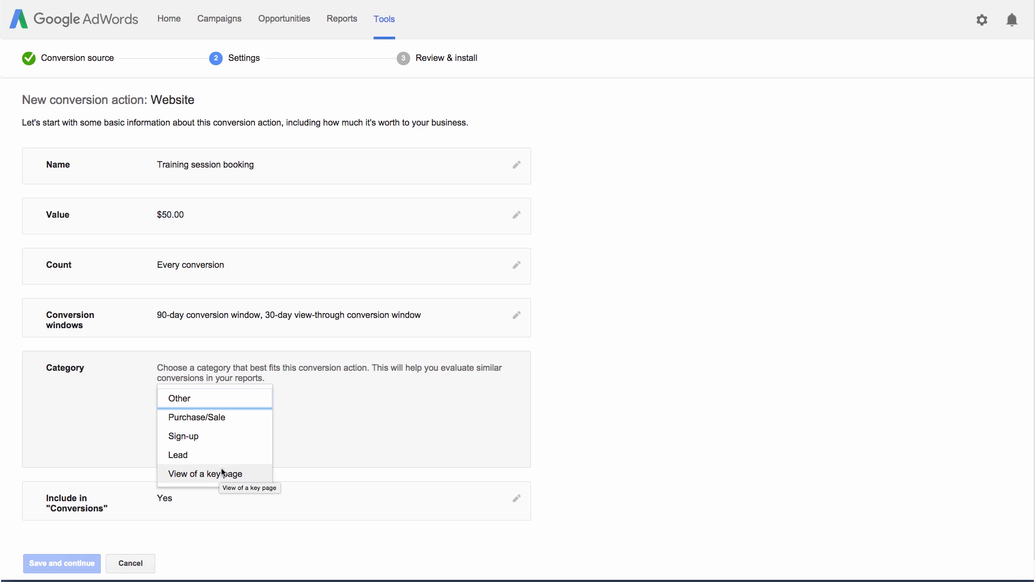
{"action": "left_click", "coordinate": [230, 422]}
{"action": "left_click", "coordinate": [200, 431]}
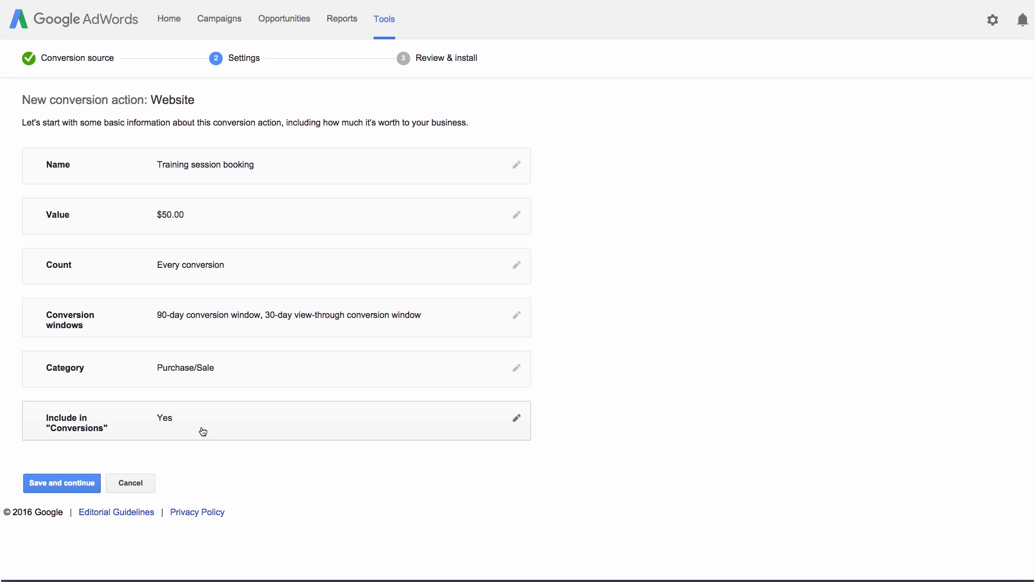
Keep Include in "Conversions" at Yes and save the conversion settings.
{"action": "left_click", "coordinate": [202, 432]}
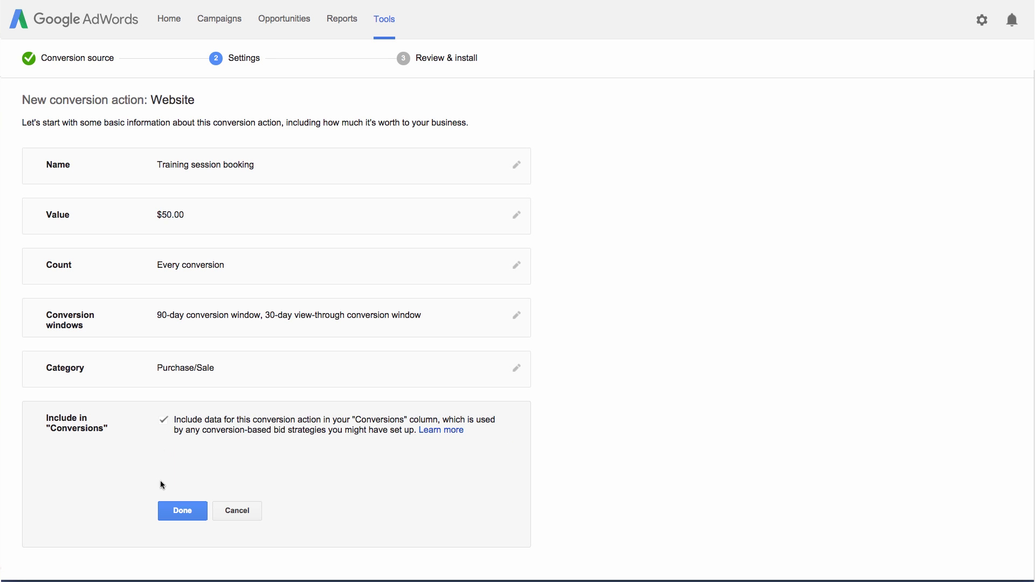
{"action": "left_click", "coordinate": [168, 508]}
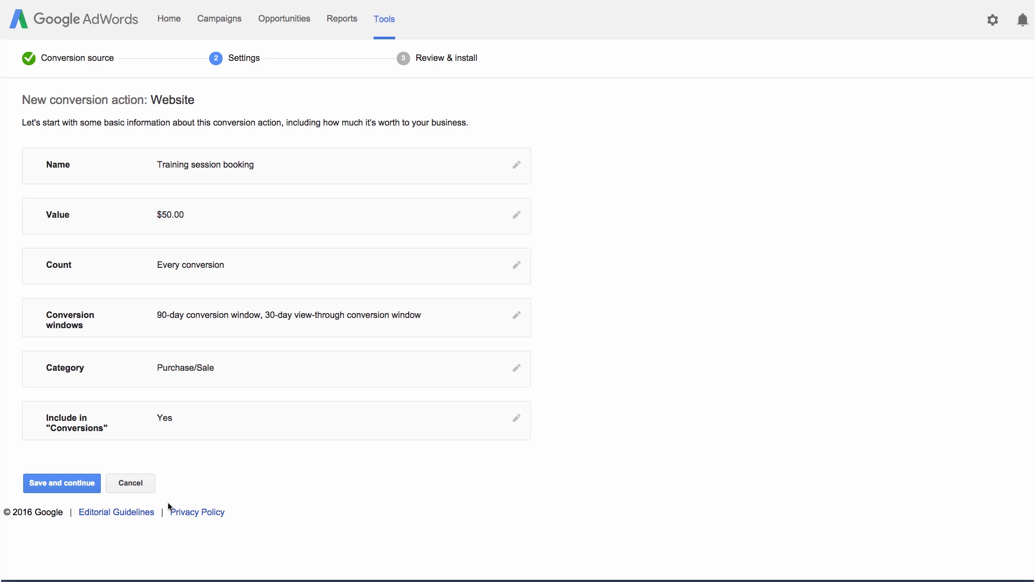
{"action": "left_click", "coordinate": [91, 487]}
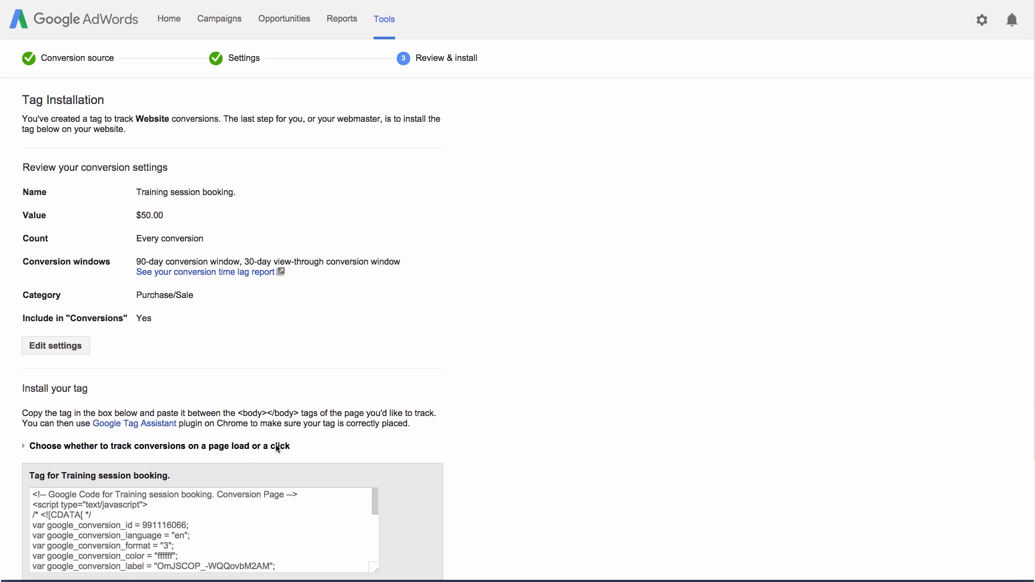
Review the tag code and download the tag and installation instructions as a .txt file.
{"action": "scroll", "coordinate": [499, 346], "scroll_direction": "down", "scroll_amount": 5}
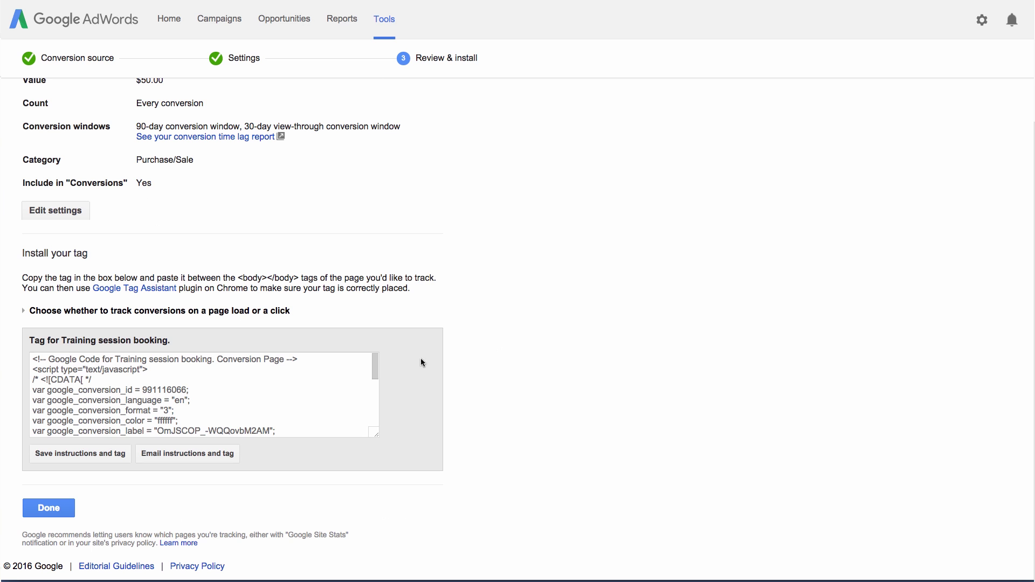
{"action": "left_click_drag", "start_coordinate": [379, 364], "coordinate": [376, 362]}
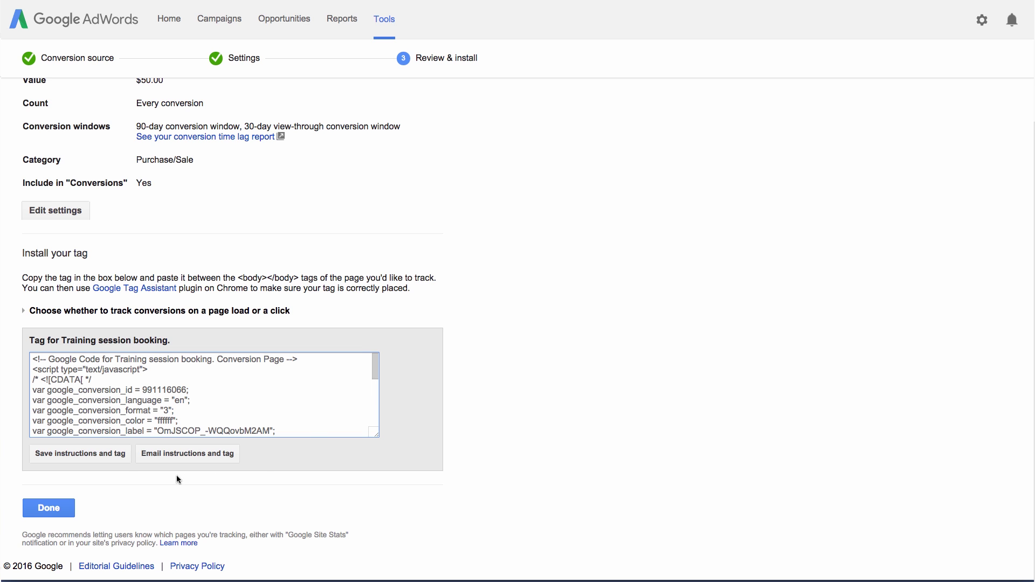
{"action": "left_click", "coordinate": [116, 457]}
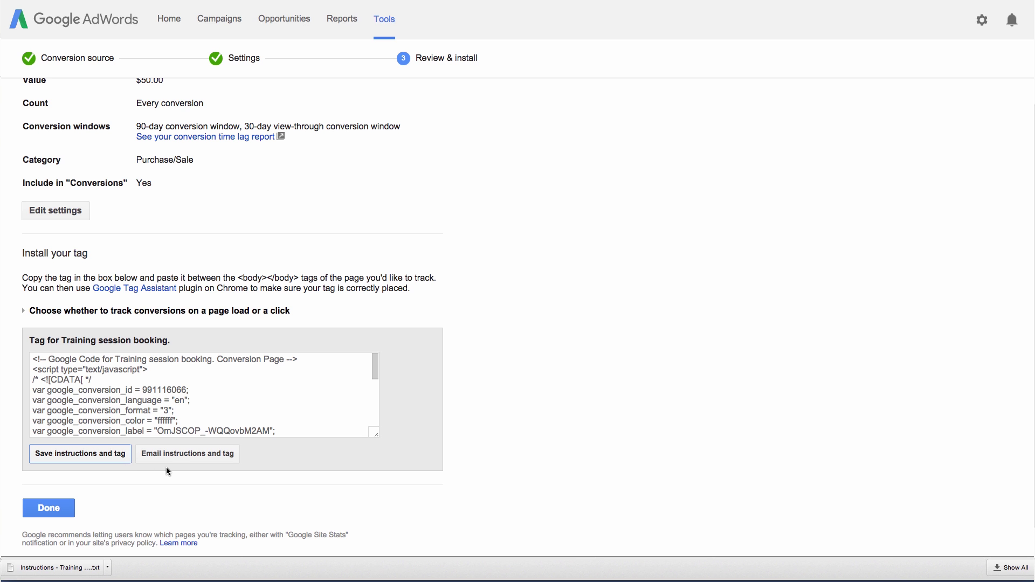
Email the tag to the webmaster, with the account manager as reply-to, asking them to add it to the confirmation page, and finish setup.
{"action": "left_click", "coordinate": [181, 456]}
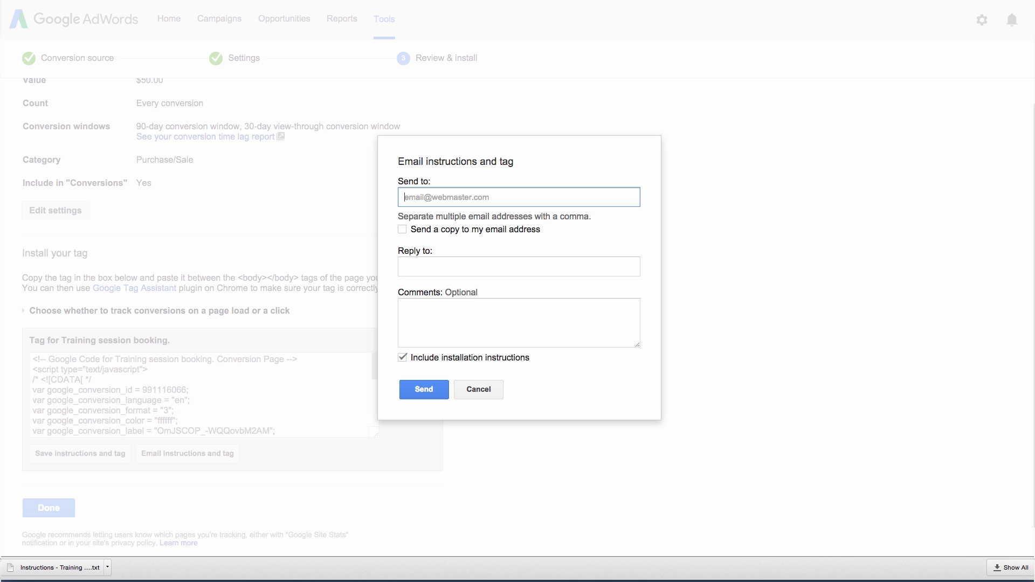
{"action": "key", "text": "Tab"}
{"action": "key", "text": "Tab"}
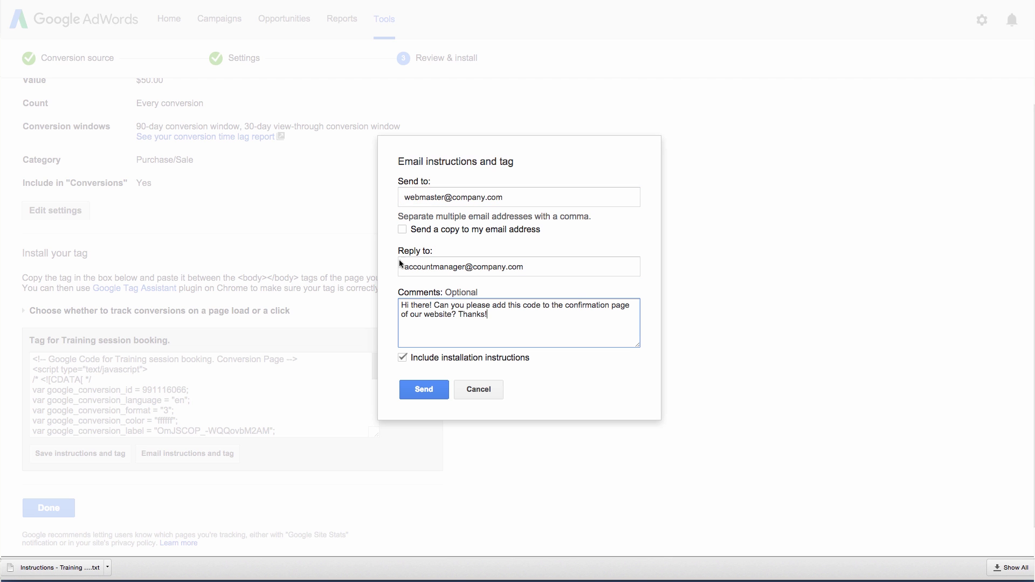
{"action": "left_click", "coordinate": [434, 389]}
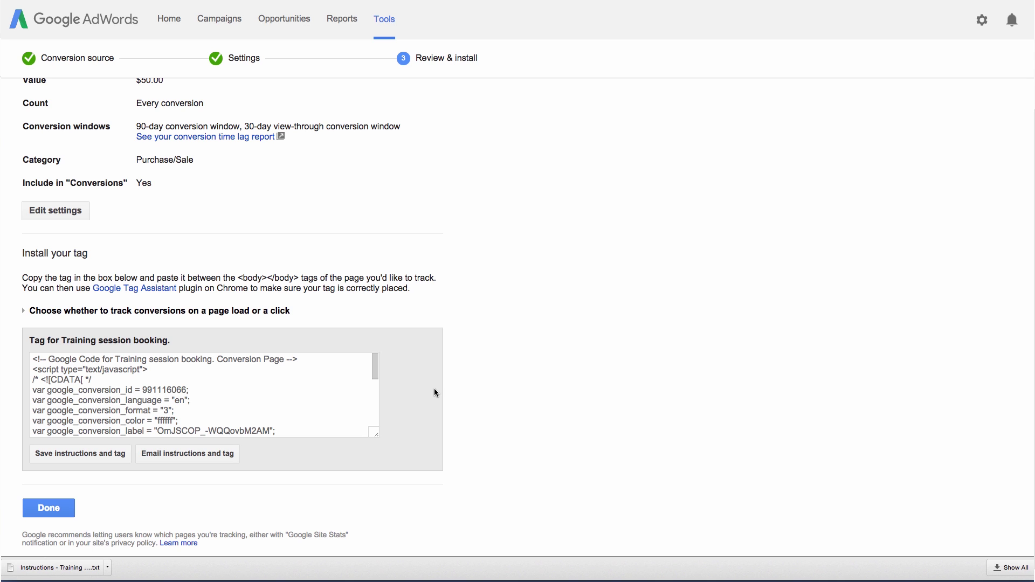
{"action": "left_click", "coordinate": [63, 506]}
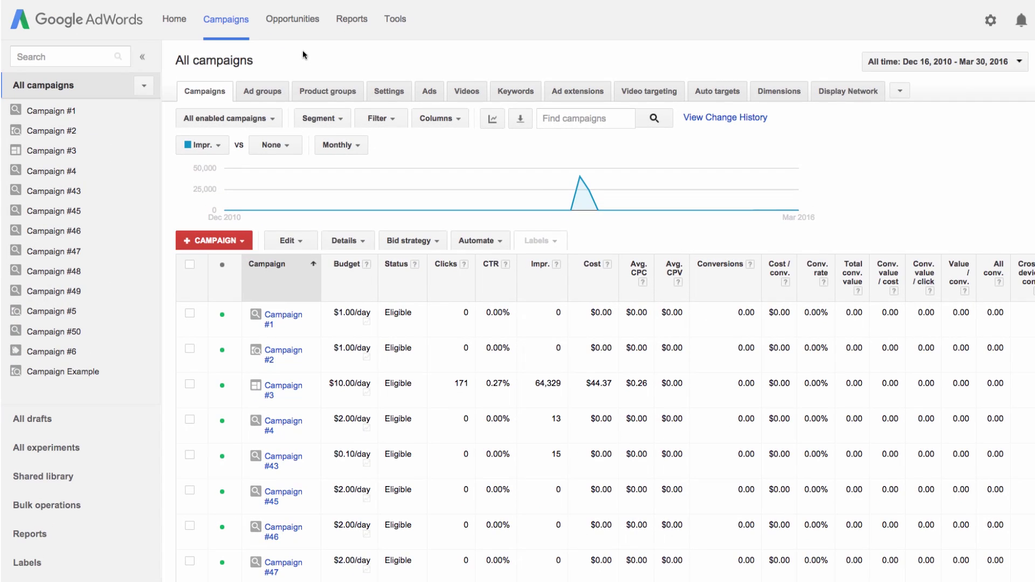
Open Modify columns for the campaigns table and list the Conversions metrics.
{"action": "left_click", "coordinate": [445, 117]}
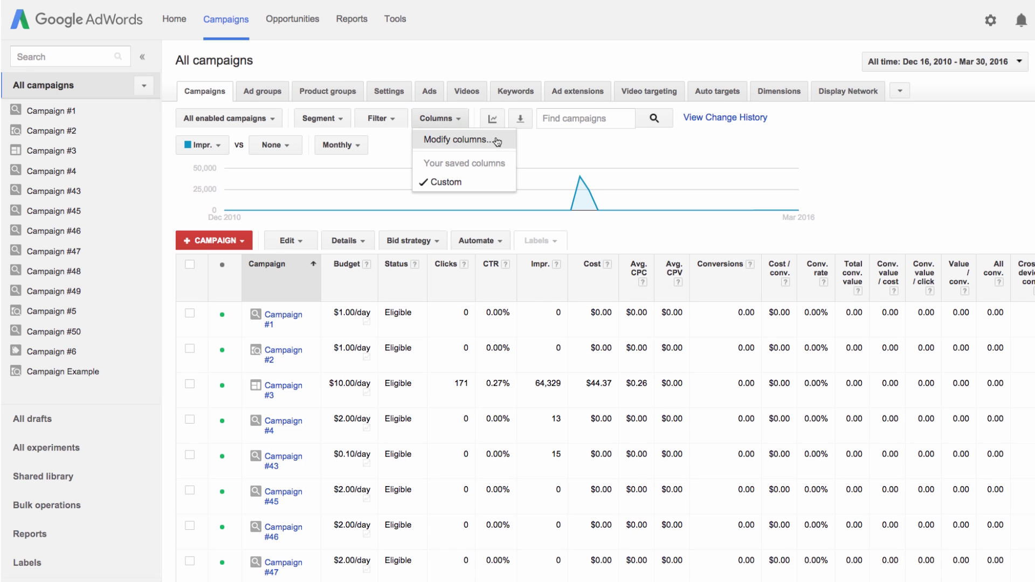
{"action": "left_click", "coordinate": [494, 138]}
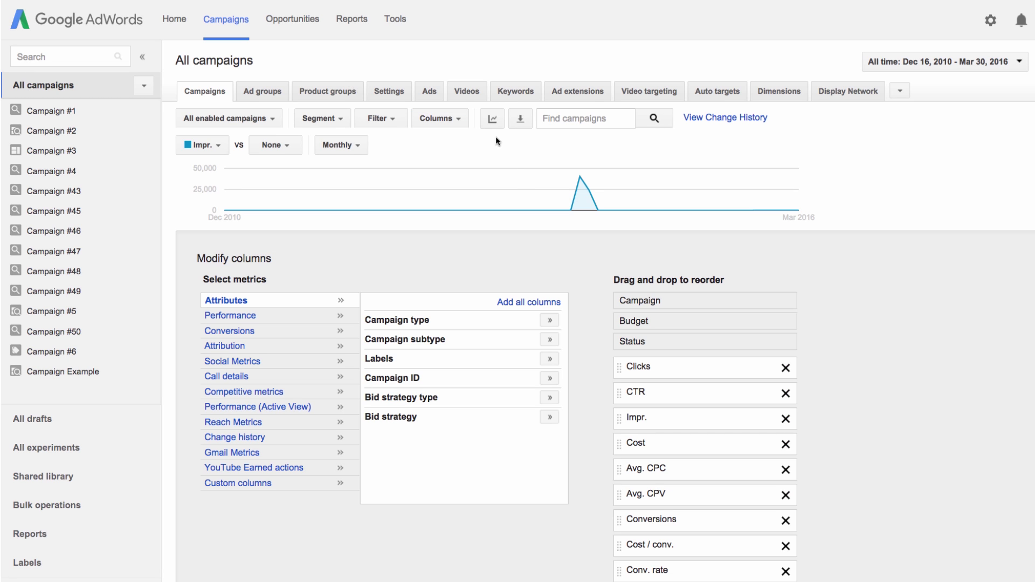
{"action": "left_click", "coordinate": [255, 331]}
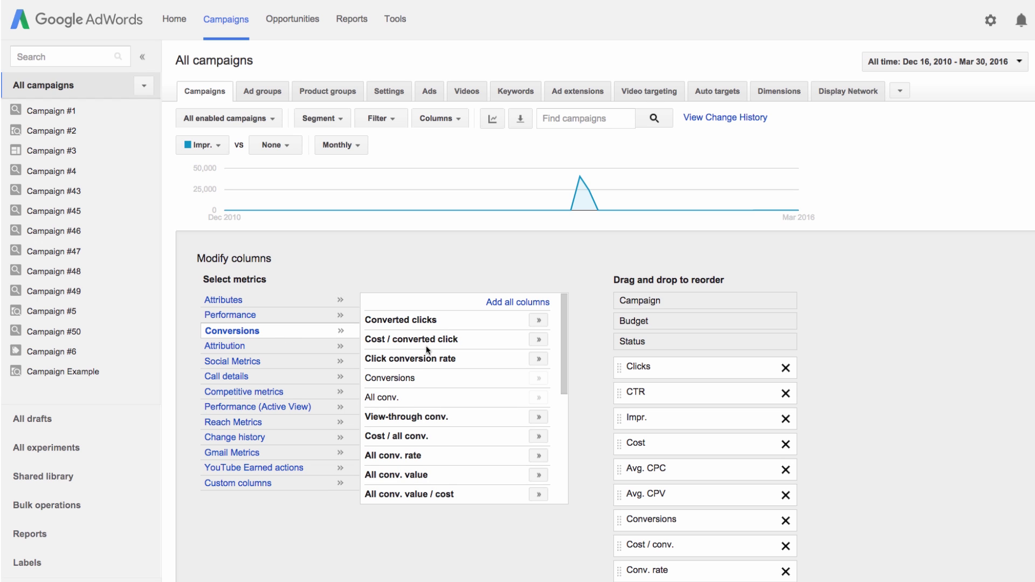